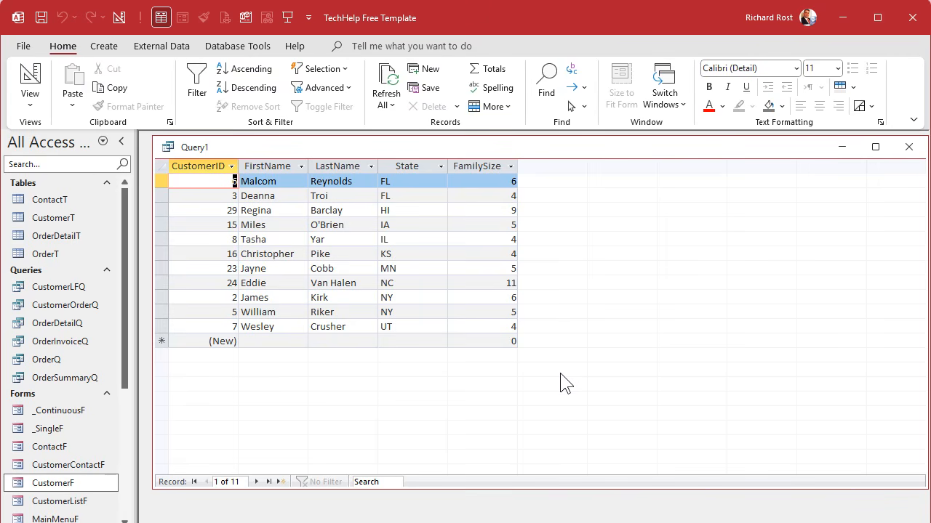
Step: Show Query1 in Design View, enlarge its field grid, and dismiss the Add Tables pane
{"action": "left_click", "coordinate": [38, 75]}
{"action": "left_click_drag", "start_coordinate": [514, 357], "coordinate": [517, 299]}
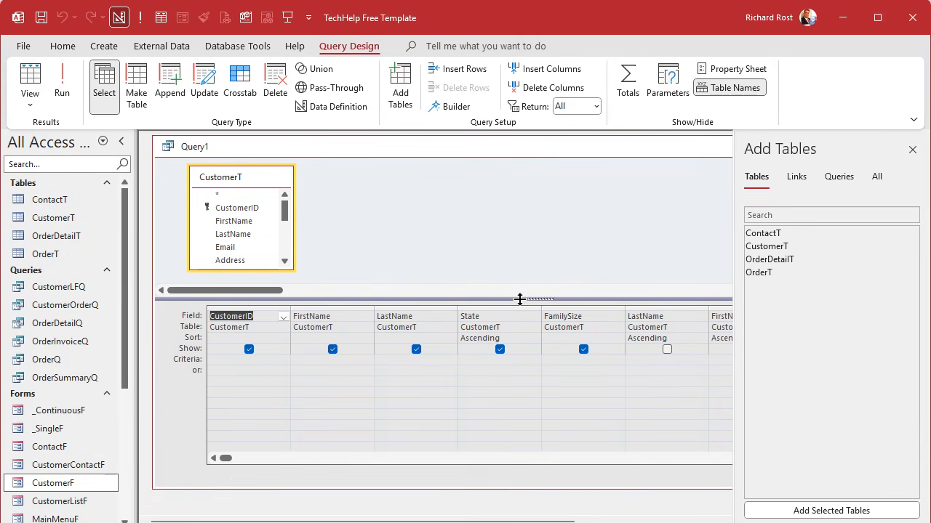
{"action": "left_click", "coordinate": [912, 149]}
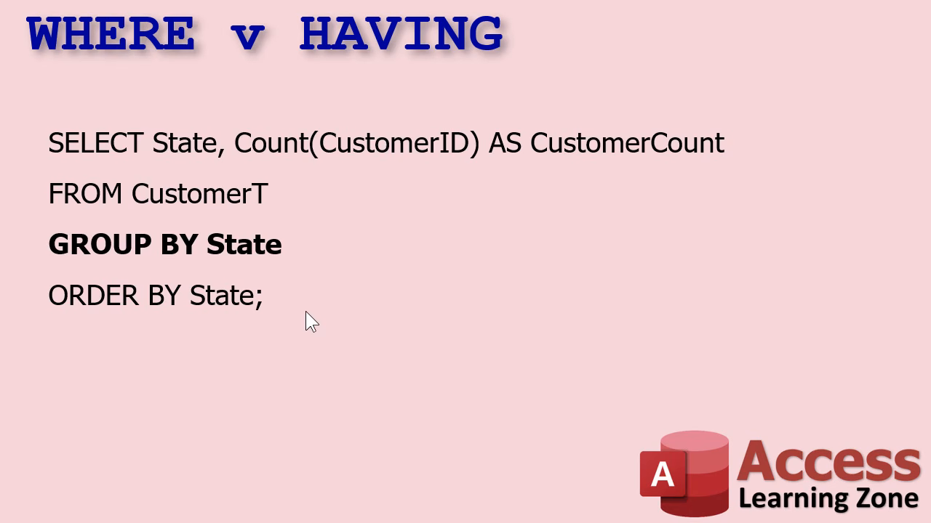
Step: Replace Query1's SQL with the slide's statement counting CustomerID as CustomerCount from CustomerT, grouped and ordered by State
{"action": "left_click", "coordinate": [271, 289]}
{"action": "key", "text": "ctrl+a"}
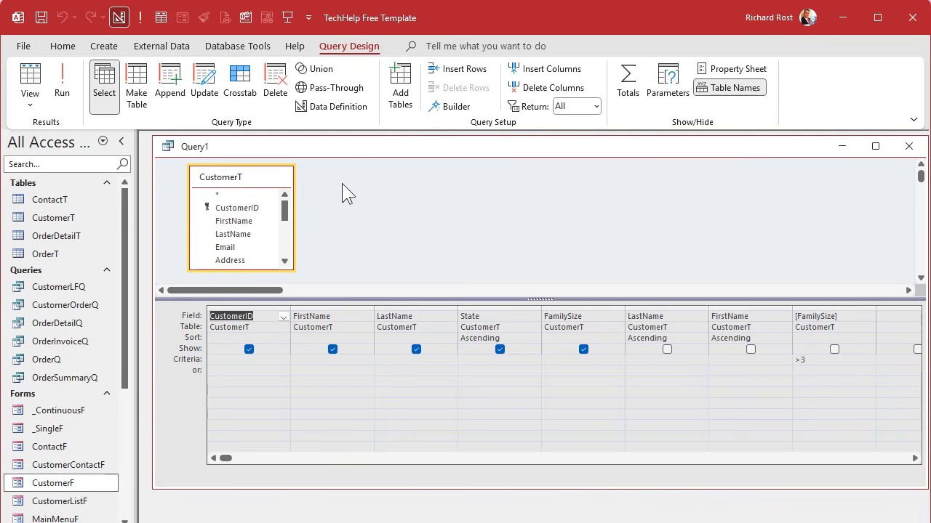
{"action": "right_click", "coordinate": [342, 183]}
{"action": "left_click", "coordinate": [401, 193]}
{"action": "left_click_drag", "start_coordinate": [376, 203], "coordinate": [110, 144]}
{"action": "key", "text": "ctrl+v"}
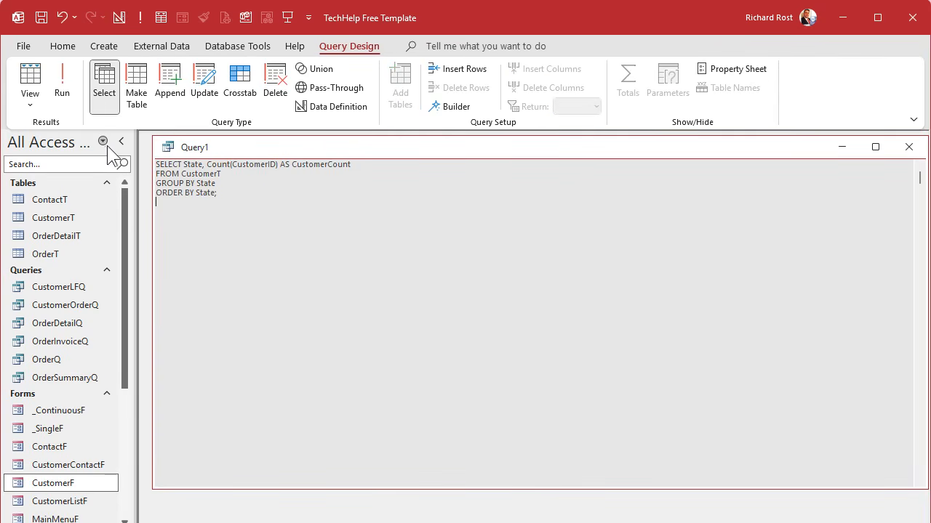
Step: Run the grouped query, widen the CustomerCount column to fit its heading, and select the FL row
{"action": "left_click", "coordinate": [64, 78]}
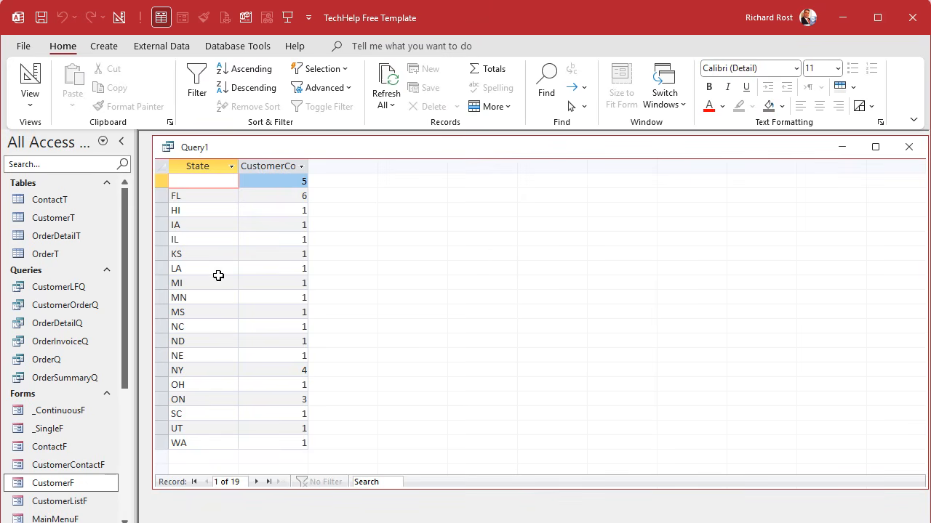
{"action": "left_click_drag", "start_coordinate": [309, 166], "coordinate": [365, 166]}
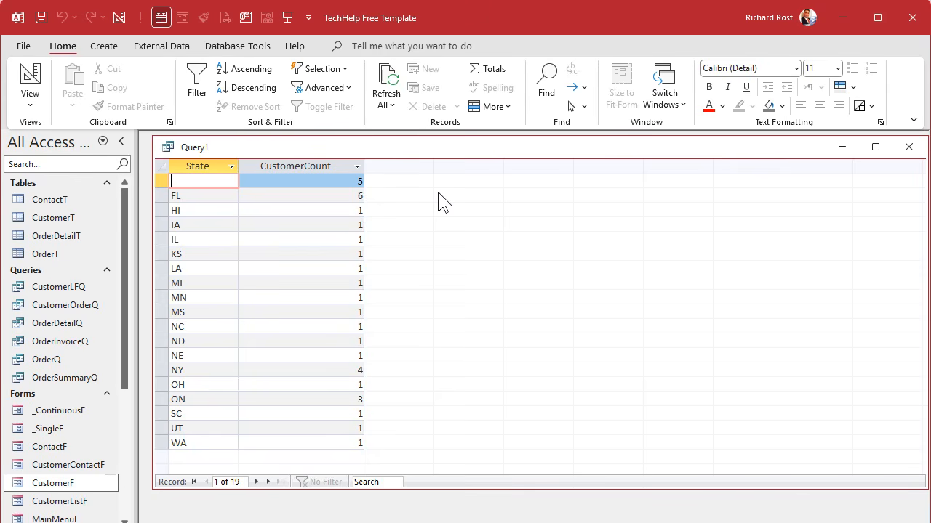
{"action": "left_click", "coordinate": [161, 195]}
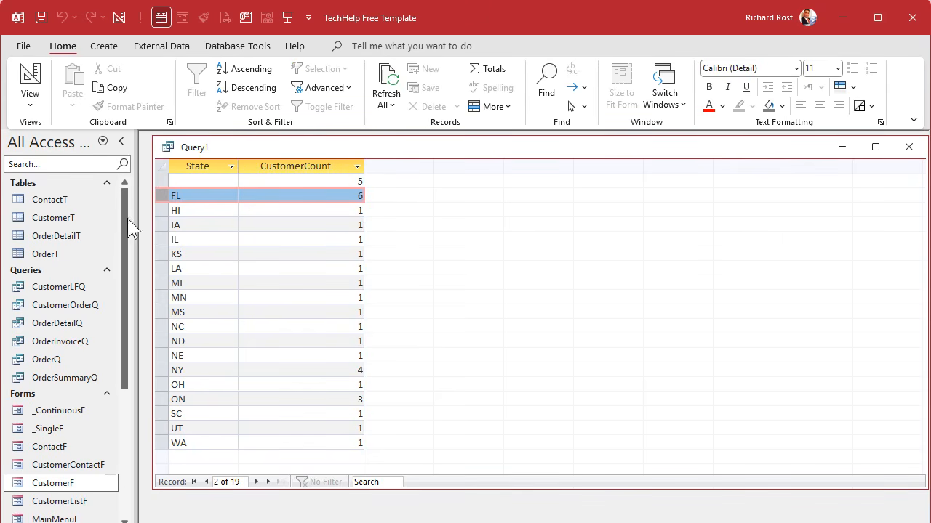
Step: Check the Florida customers by filtering CustomerT to State equals "FL", and close the table without saving its design
{"action": "double_click", "coordinate": [65, 218]}
{"action": "left_click_drag", "start_coordinate": [296, 210], "coordinate": [277, 173]}
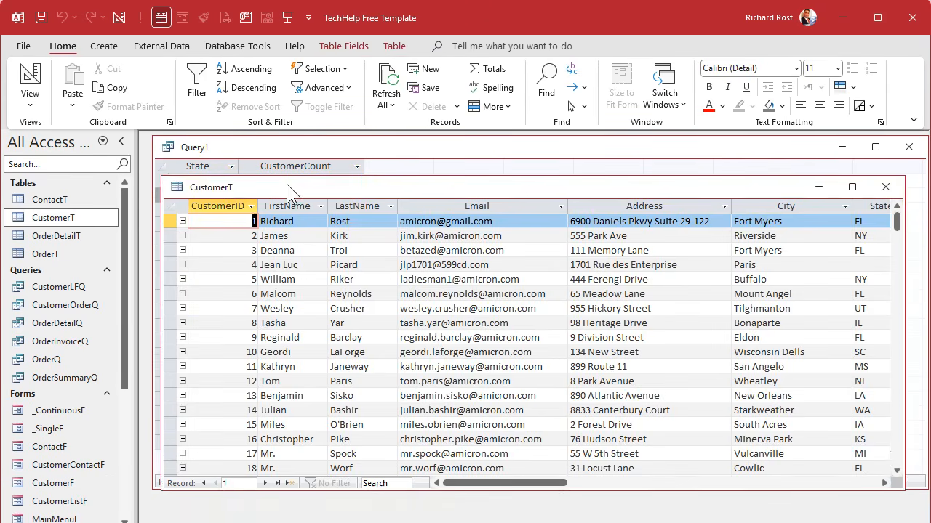
{"action": "left_click", "coordinate": [862, 205]}
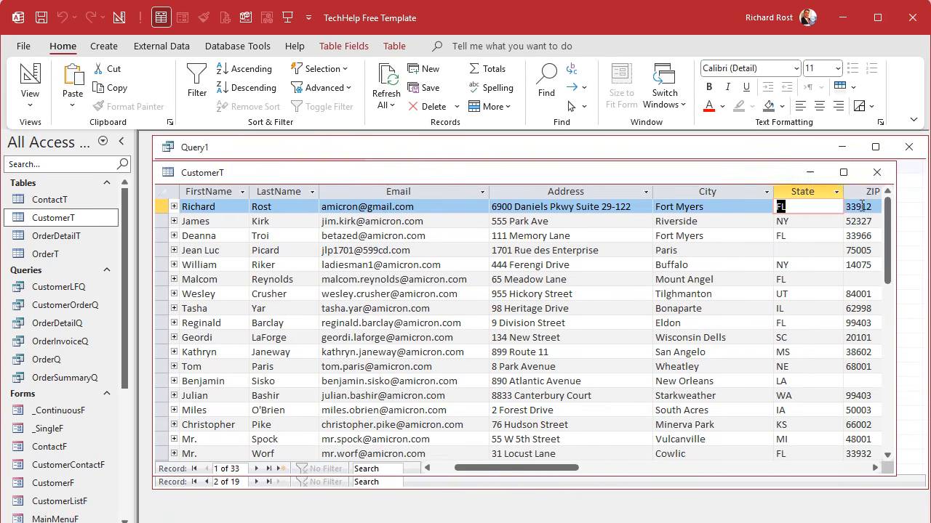
{"action": "right_click", "coordinate": [818, 206]}
{"action": "key", "text": "Escape"}
{"action": "left_click", "coordinate": [717, 206]}
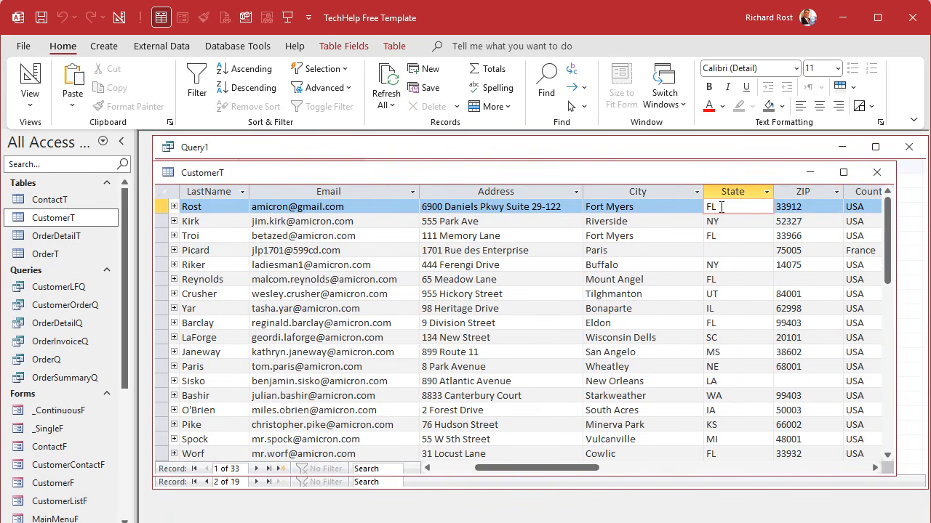
{"action": "right_click", "coordinate": [722, 207]}
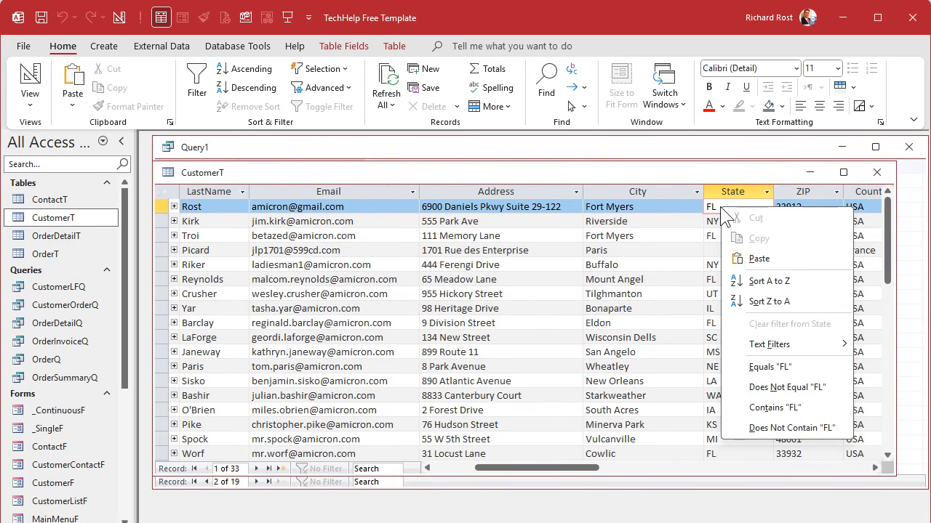
{"action": "left_click", "coordinate": [770, 364]}
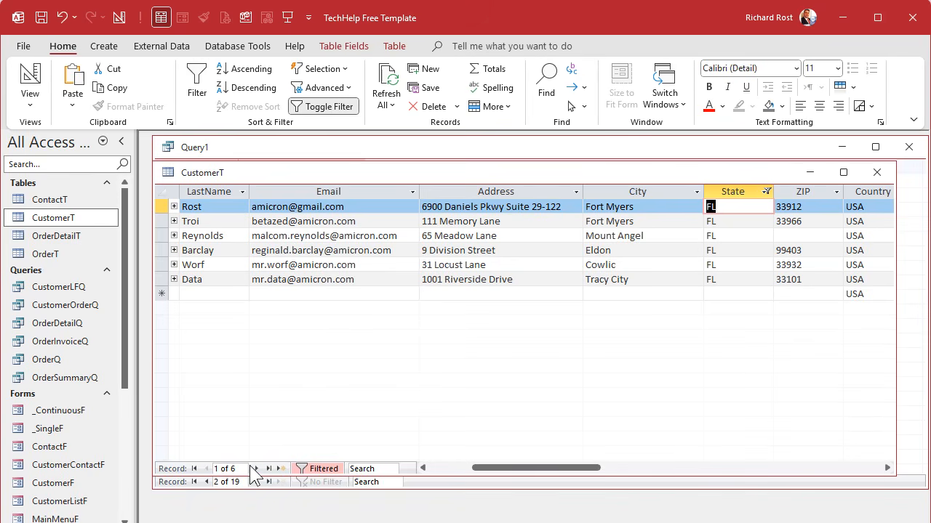
{"action": "left_click", "coordinate": [877, 172]}
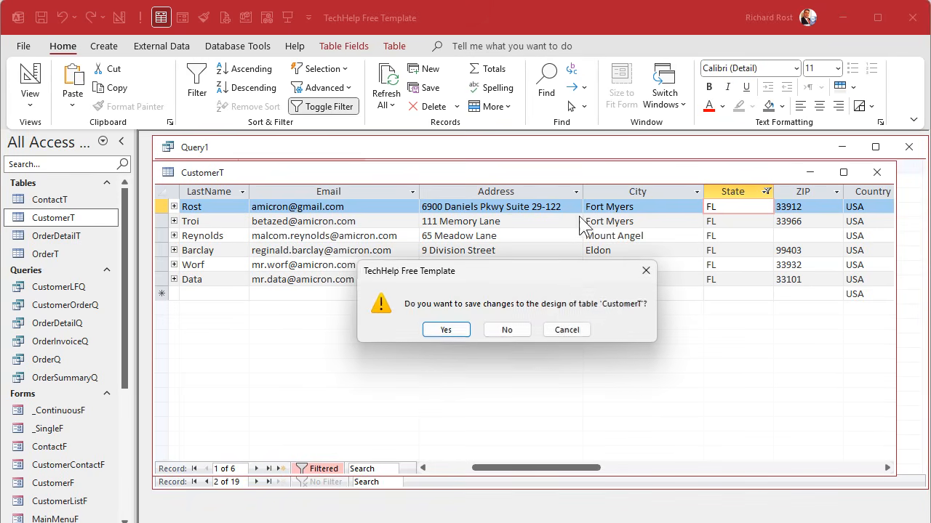
{"action": "left_click", "coordinate": [513, 329]}
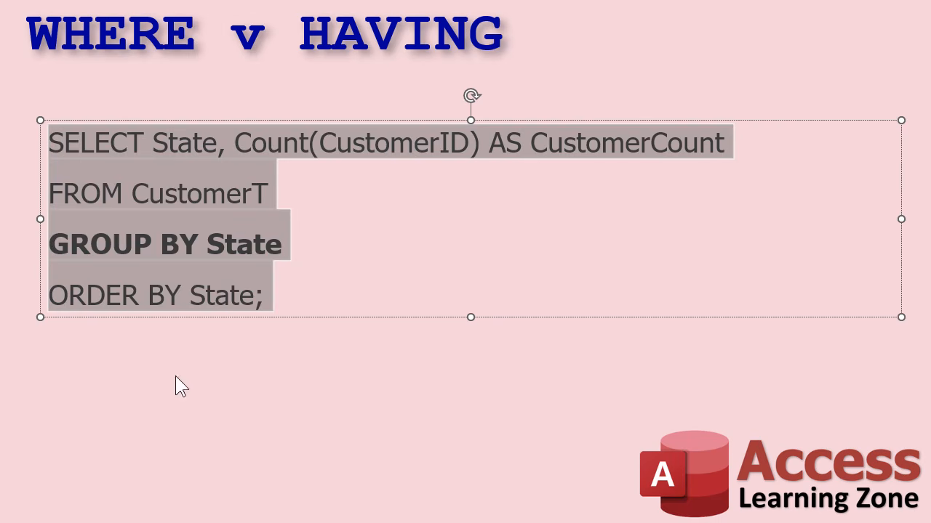
{"action": "left_click", "coordinate": [329, 250]}
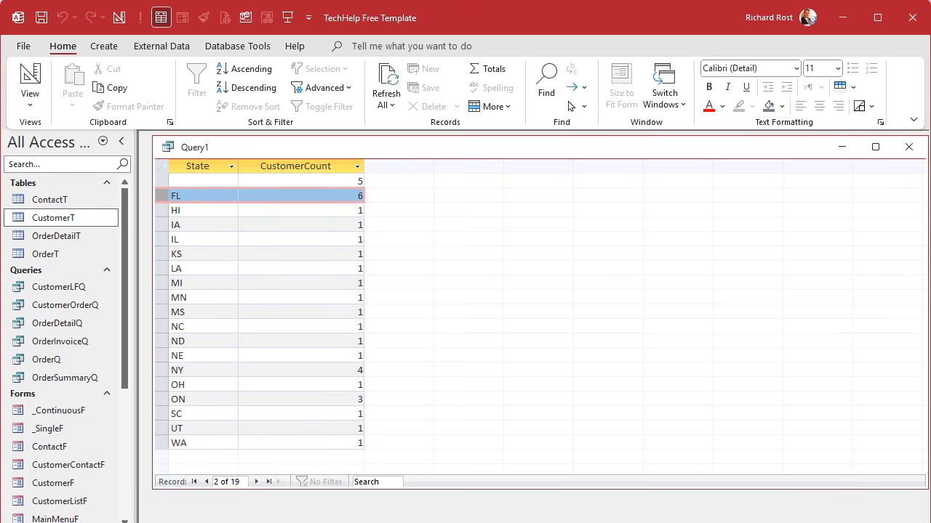
{"action": "left_click", "coordinate": [163, 195]}
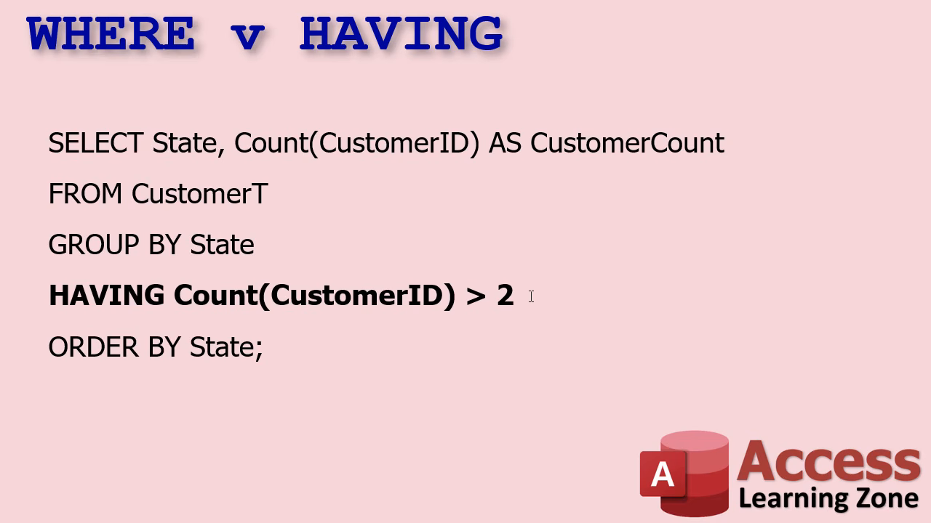
Step: Replace Query1's SQL with the slide's version containing HAVING Count(CustomerID) > 2 and run it
{"action": "left_click_drag", "start_coordinate": [298, 345], "coordinate": [48, 142]}
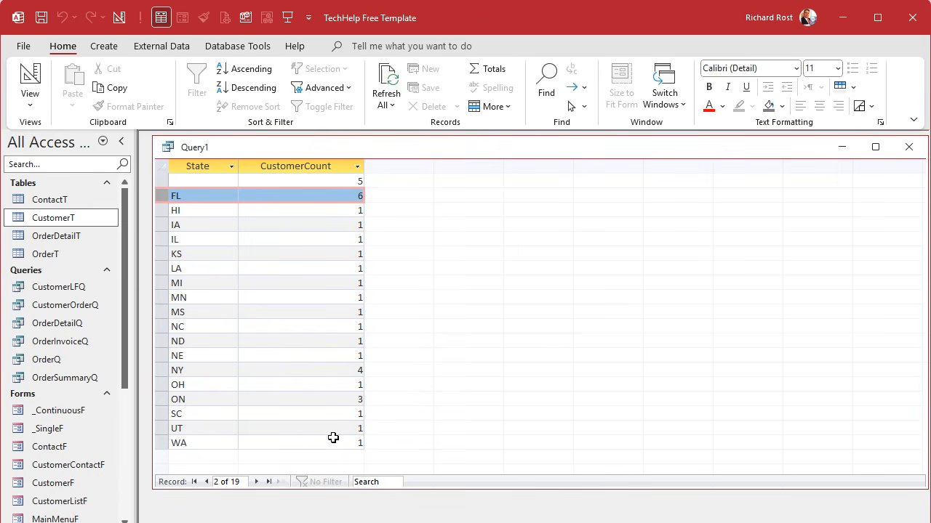
{"action": "right_click", "coordinate": [471, 144]}
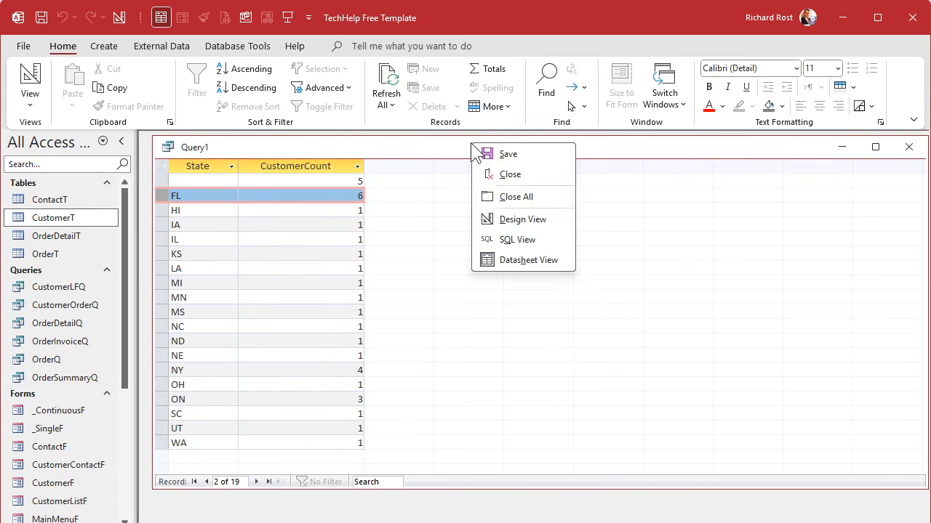
{"action": "left_click", "coordinate": [530, 237]}
{"action": "left_click_drag", "start_coordinate": [214, 230], "coordinate": [136, 161]}
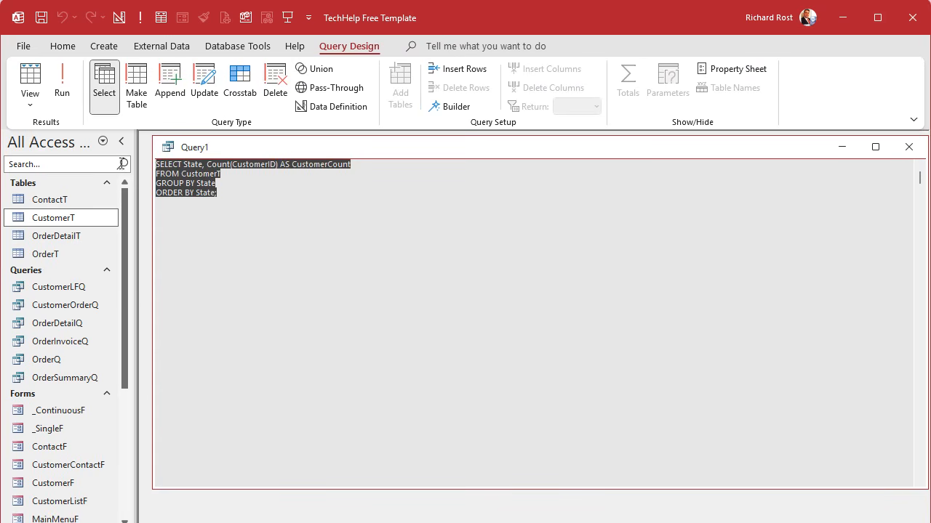
{"action": "key", "text": "ctrl+v"}
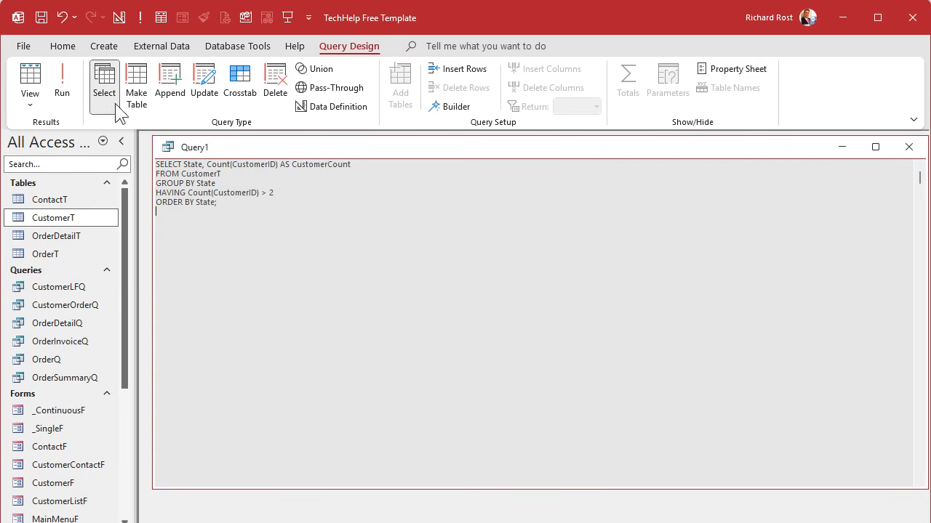
{"action": "left_click", "coordinate": [67, 75]}
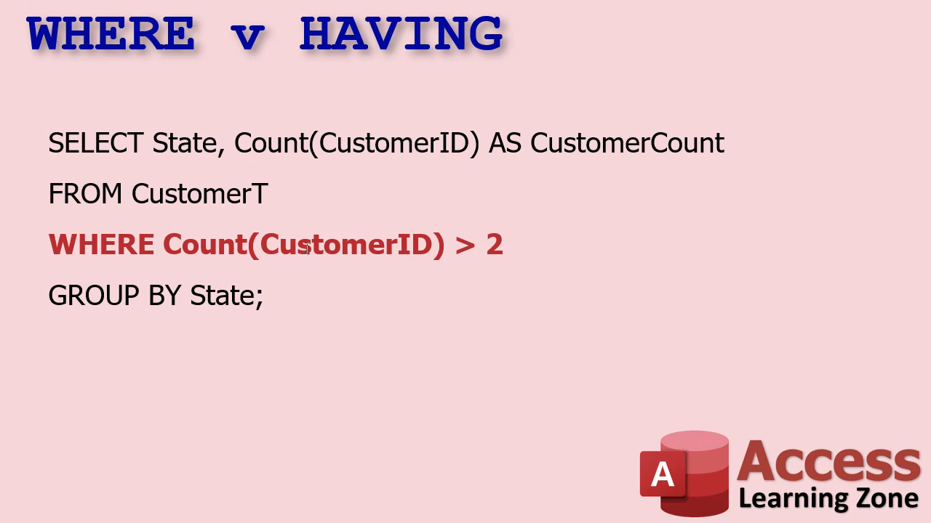
Step: Replace Query1's SQL with the slide's WHERE Count(CustomerID) > 2 version, try to run it, and dismiss the message
{"action": "left_click", "coordinate": [303, 295]}
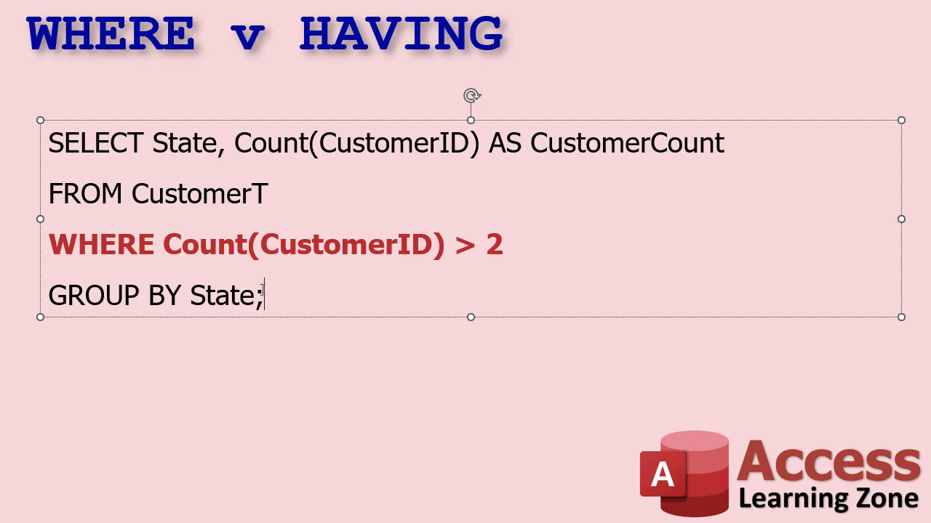
{"action": "left_click_drag", "start_coordinate": [278, 298], "coordinate": [17, 110]}
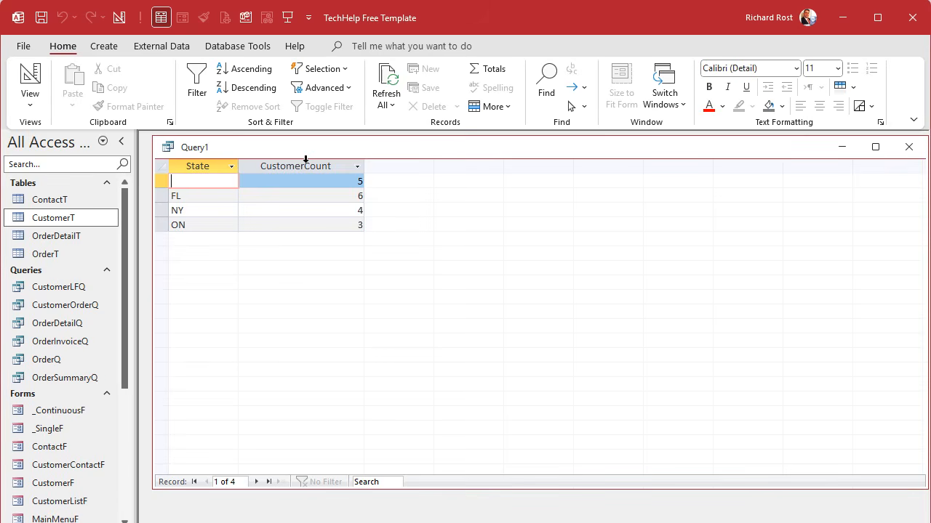
{"action": "right_click", "coordinate": [306, 164]}
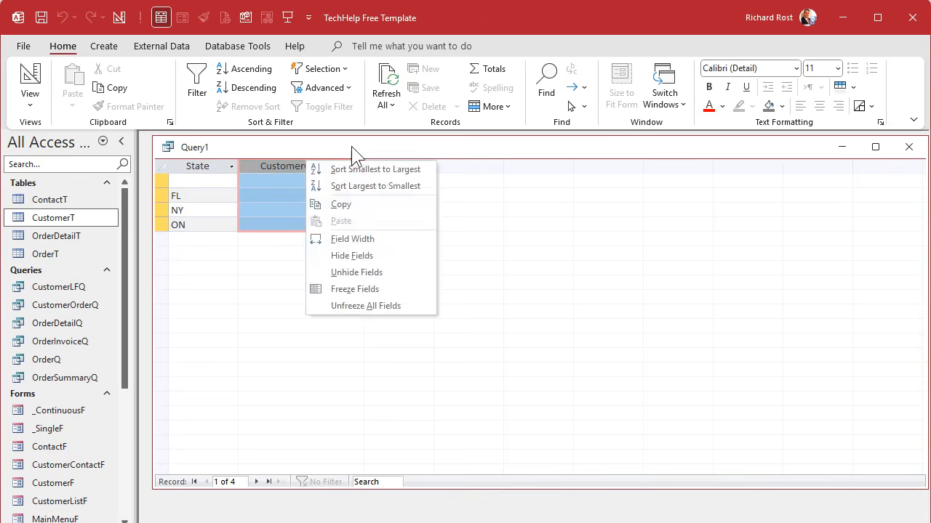
{"action": "right_click", "coordinate": [355, 147]}
{"action": "left_click", "coordinate": [422, 236]}
{"action": "left_click_drag", "start_coordinate": [254, 218], "coordinate": [125, 154]}
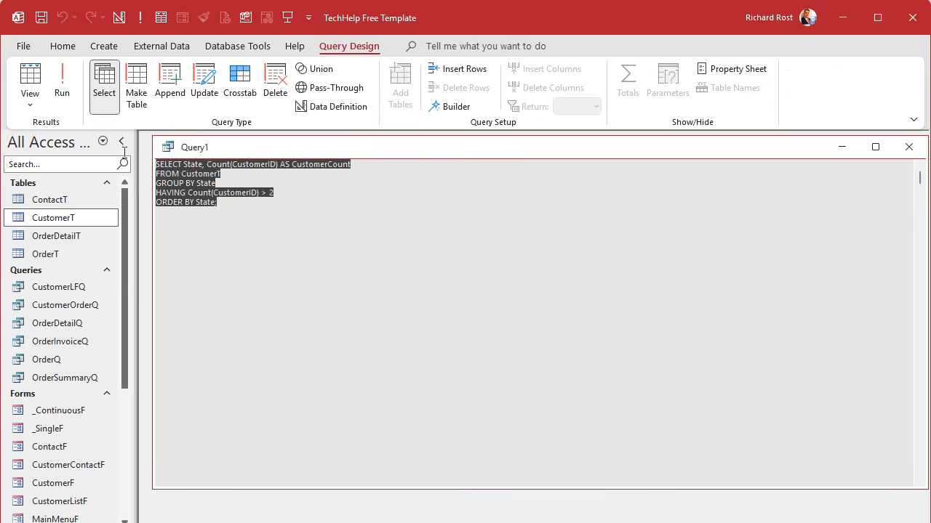
{"action": "key", "text": "ctrl+v"}
{"action": "left_click", "coordinate": [64, 89]}
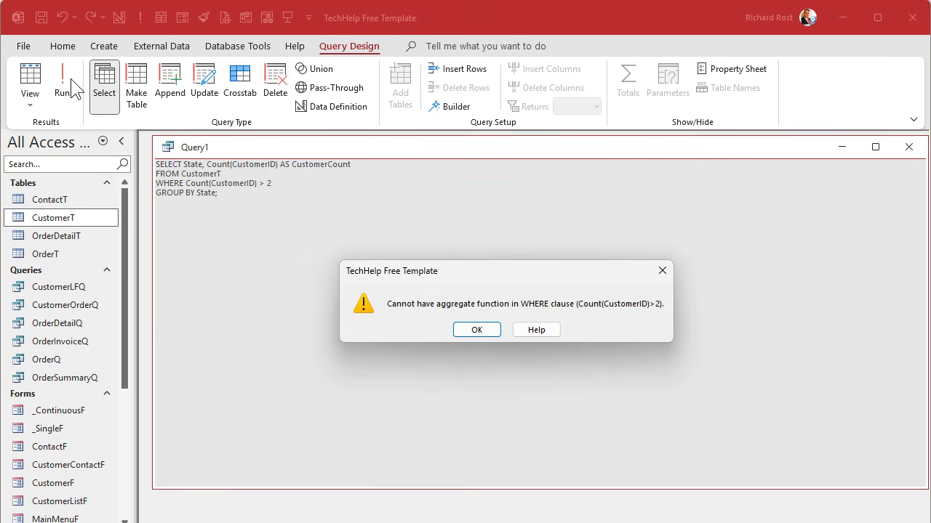
{"action": "left_click", "coordinate": [476, 329]}
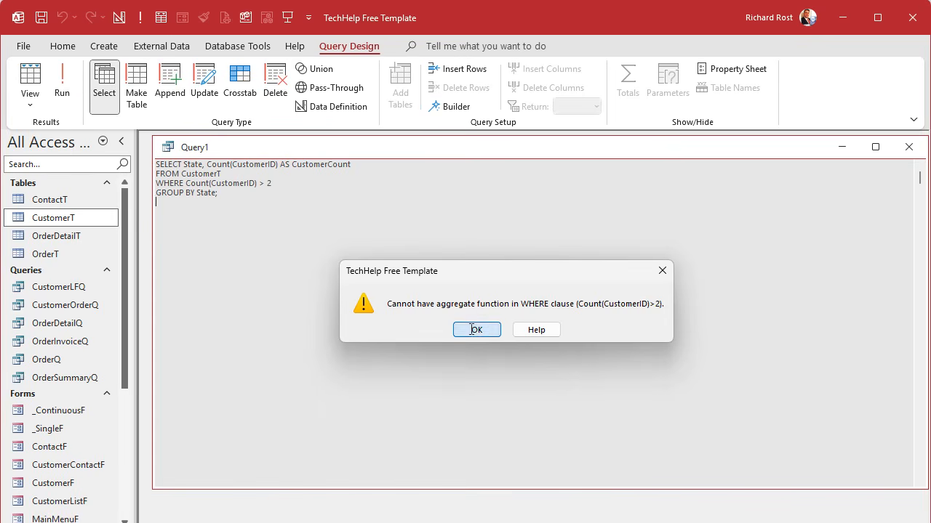